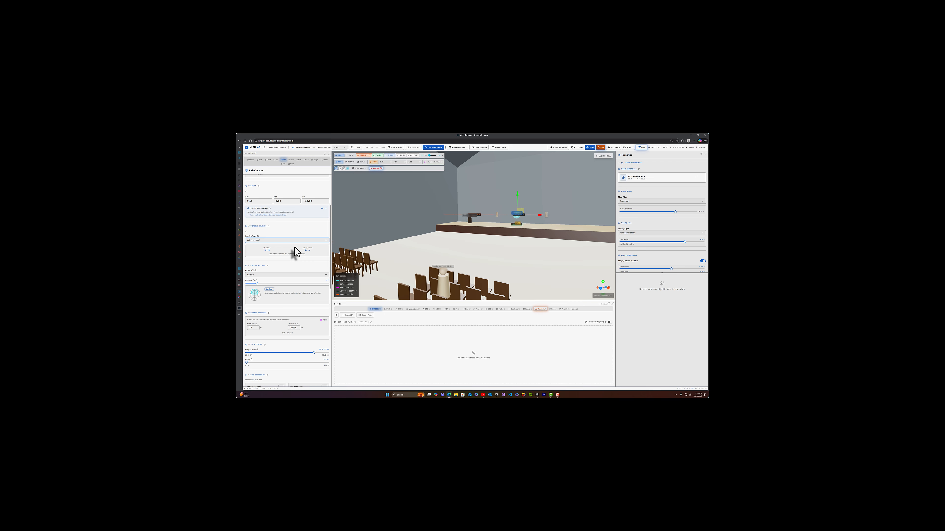
- Set the receiver type to Ambisonics and switch its listening output from headphones to speakers
left_click(291, 160)
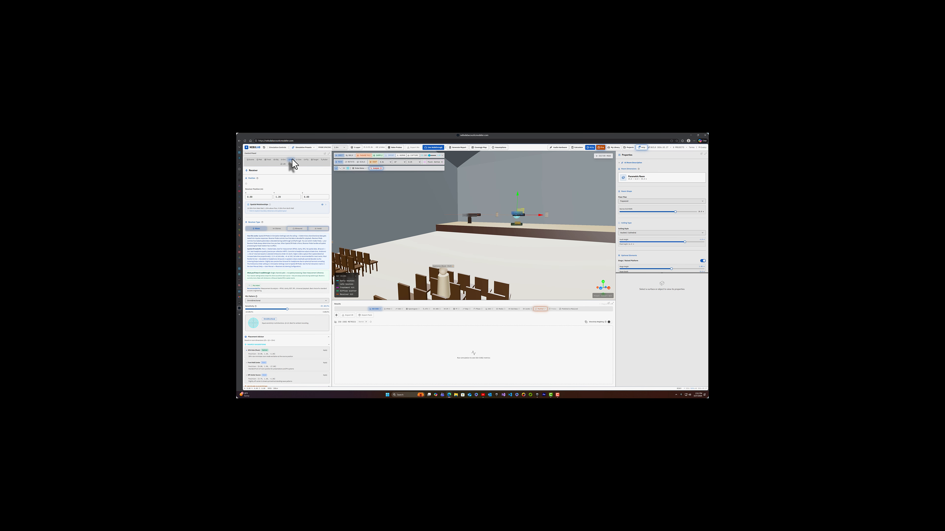
left_click(319, 229)
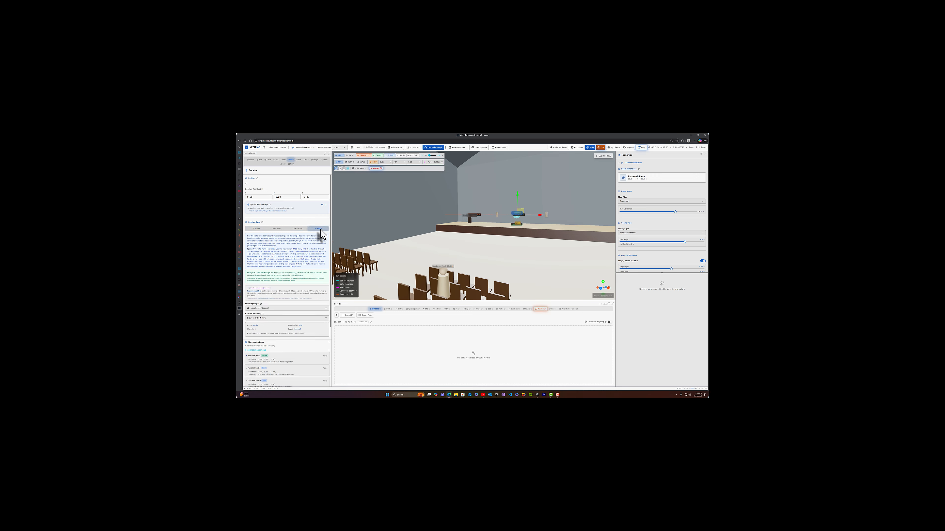
left_click(269, 308)
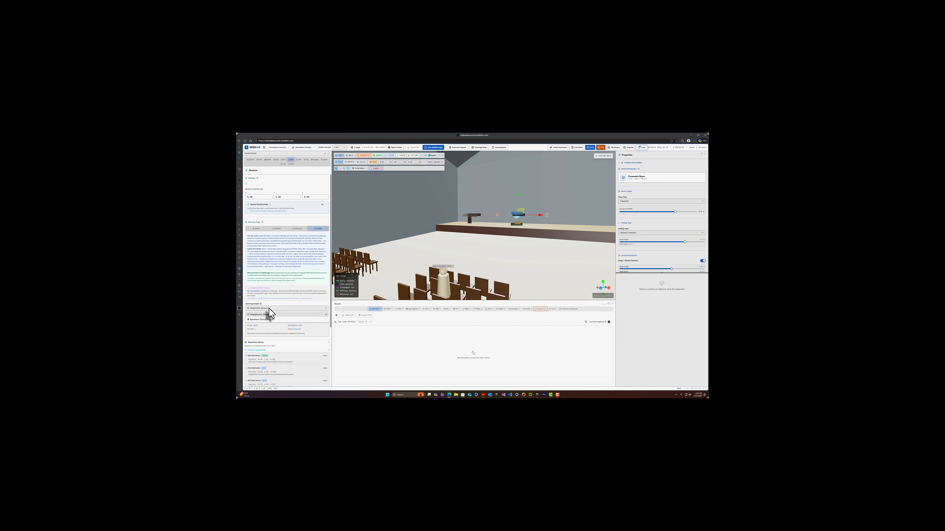
left_click(261, 320)
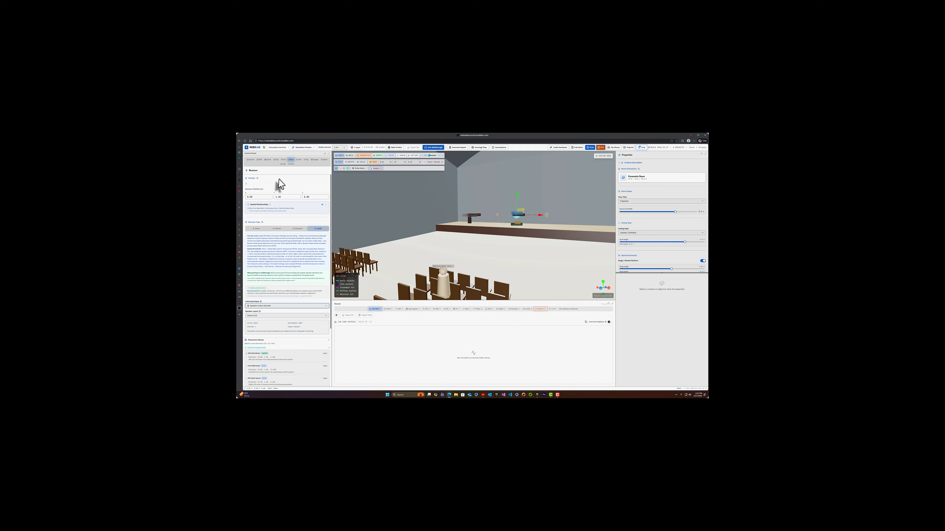
- Apply the Balanced preset in the acoustic simulation settings, and raise the ray count, reflection order and simulation time
left_click(299, 160)
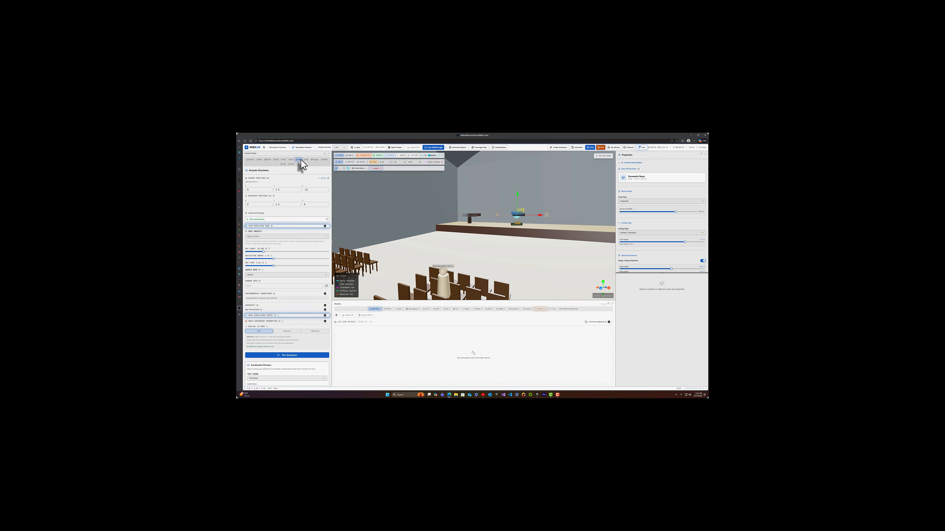
left_click(266, 236)
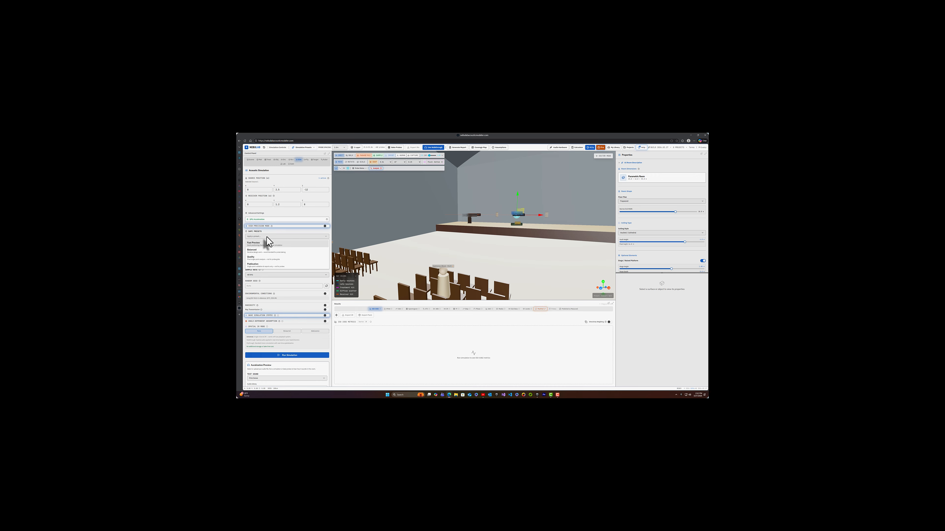
left_click(264, 251)
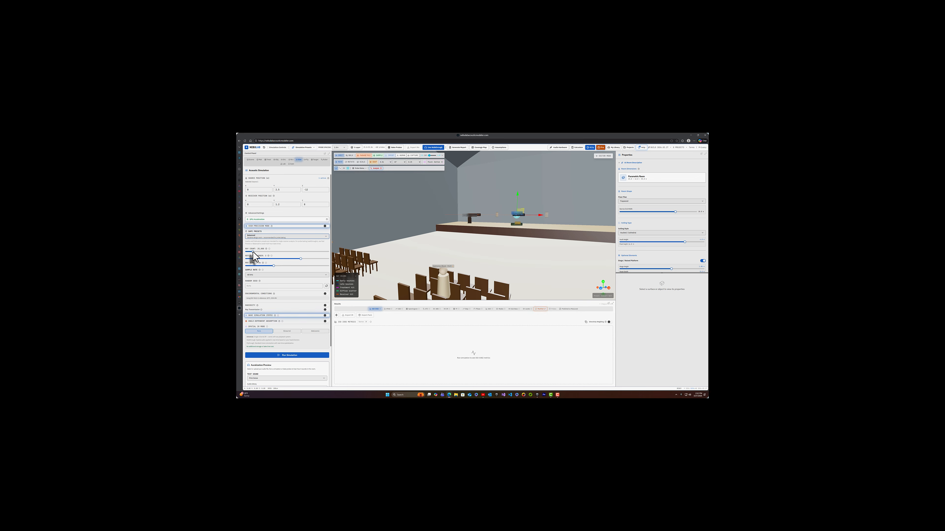
left_click_drag(253, 252, 264, 251)
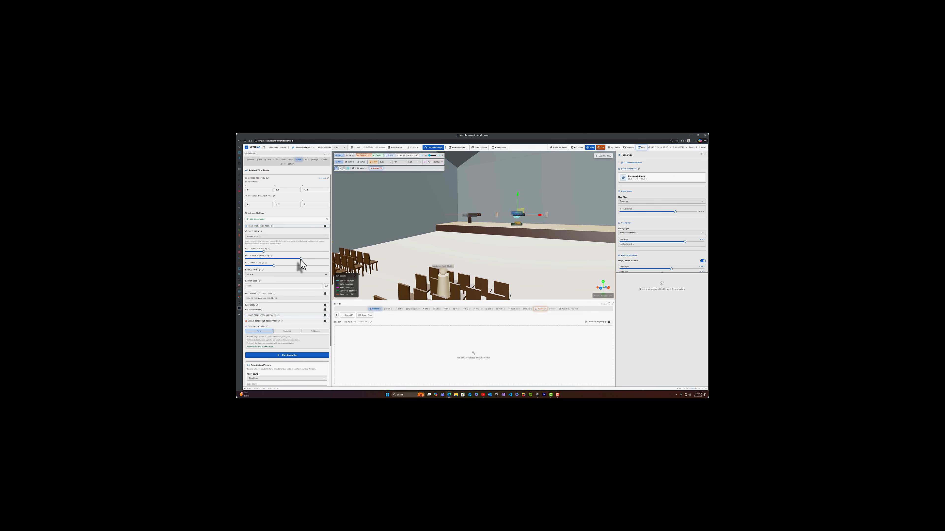
left_click_drag(312, 258, 323, 260)
left_click_drag(273, 265, 309, 271)
- Enable the option below the environmental conditions, wave simulation with its last sub-option, and angle-dependent absorption
left_click(326, 305)
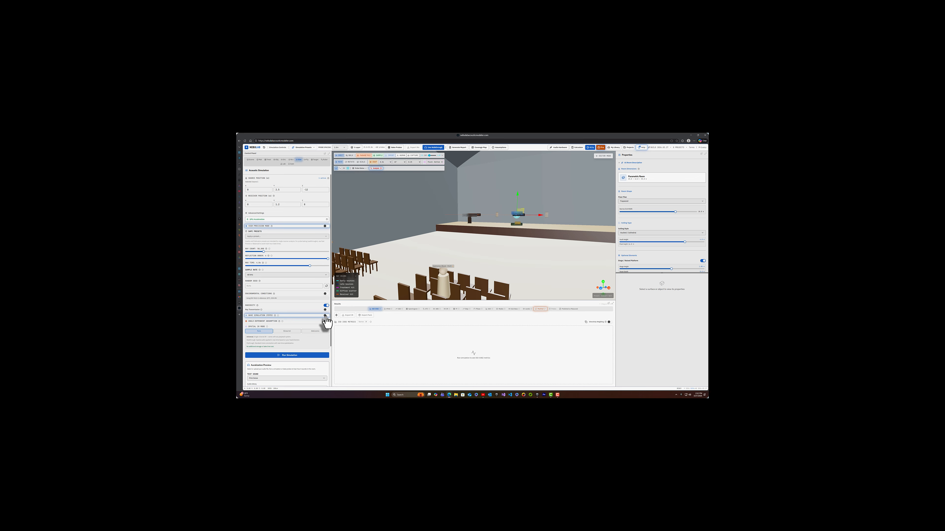
left_click(325, 316)
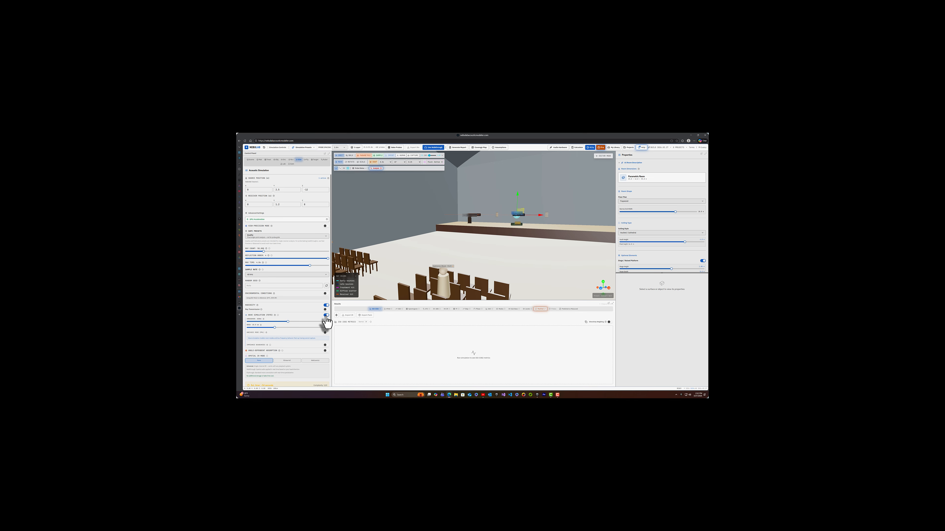
mouse_move(261, 309)
left_click(326, 345)
left_click(325, 351)
- Set the spatial impulse response mode to Ambisonics and choose its ambisonics order
scroll(313, 337, "down", 3)
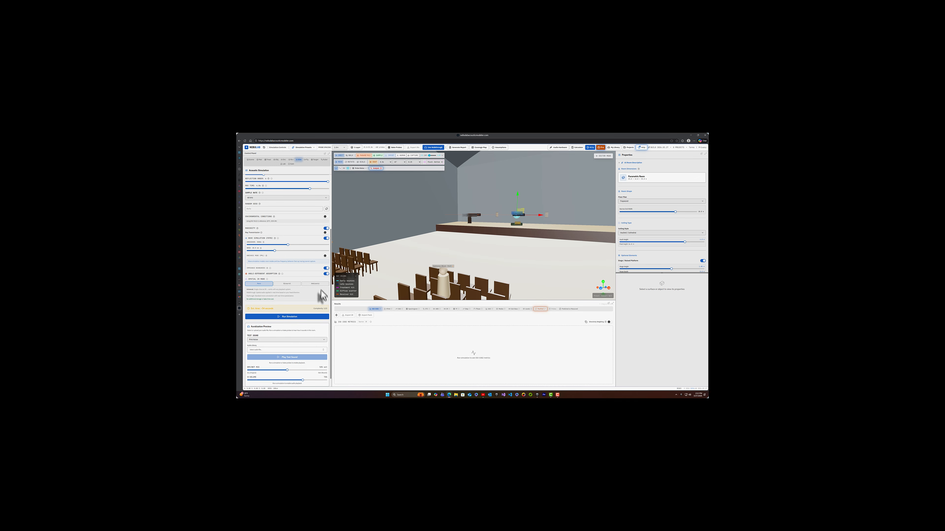
left_click(319, 284)
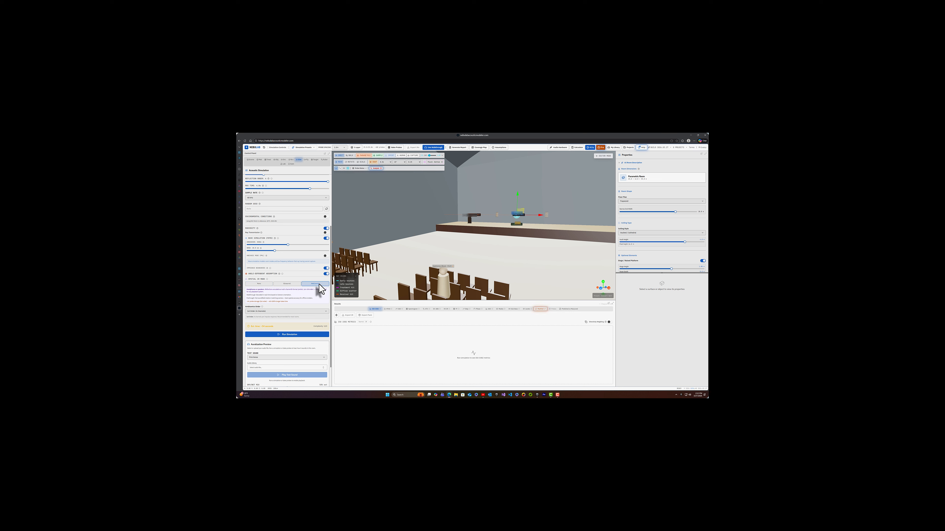
left_click(254, 311)
left_click(255, 327)
- Choose an audio file as the test sound for the auralization preview
scroll(268, 335, "down", 2)
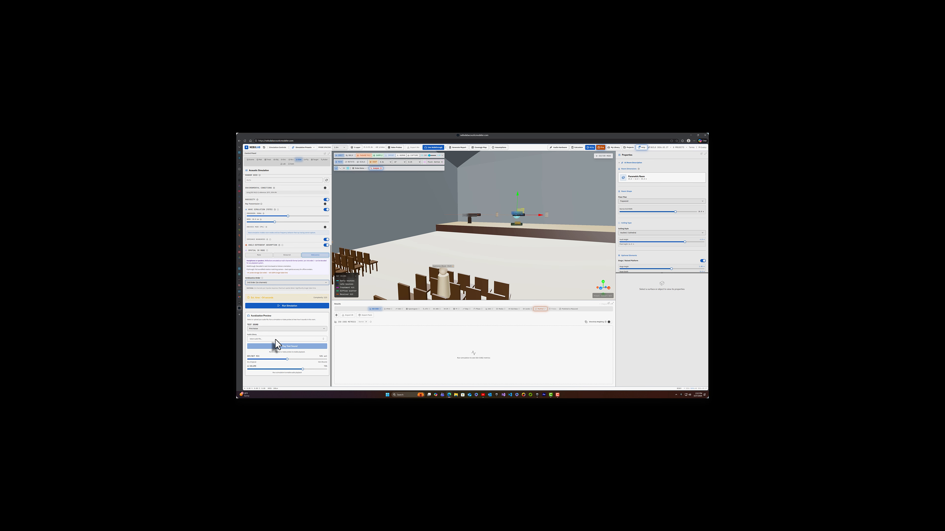
scroll(255, 328, "up", 2)
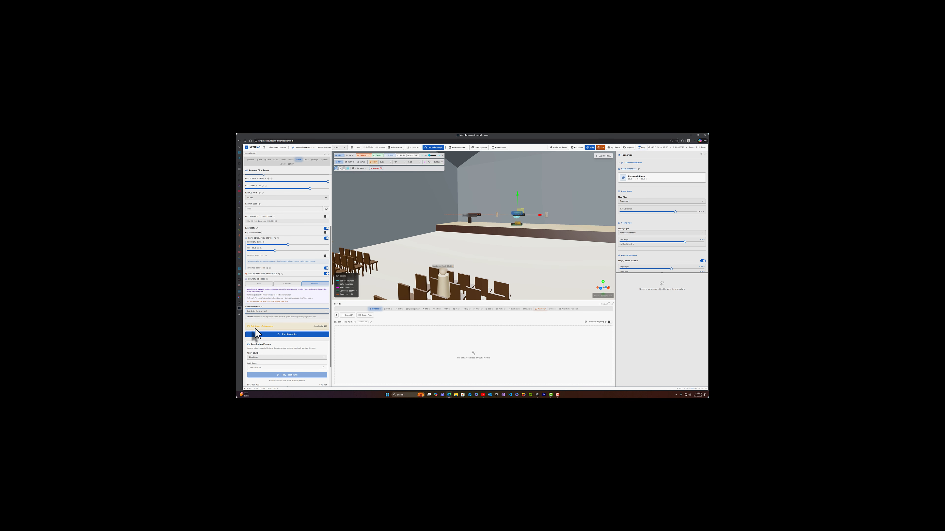
scroll(272, 337, "down", 1)
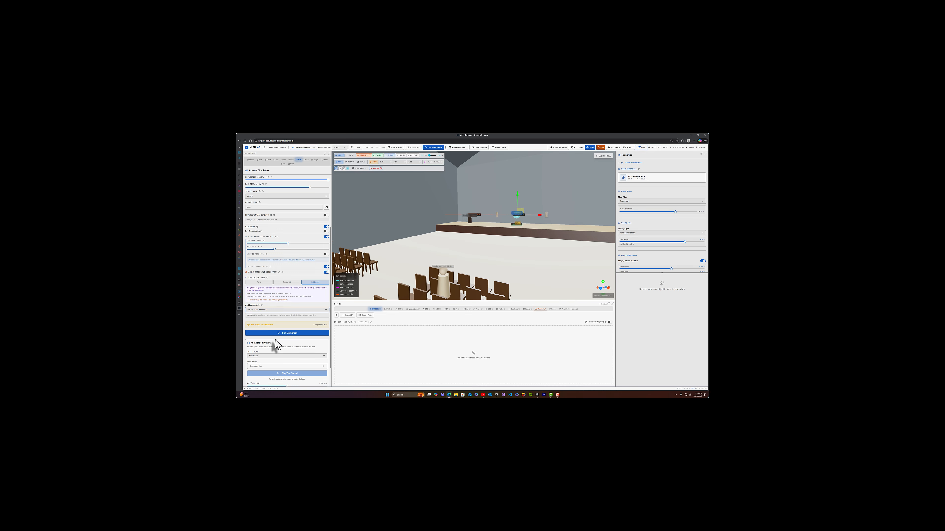
scroll(275, 340, "down", 2)
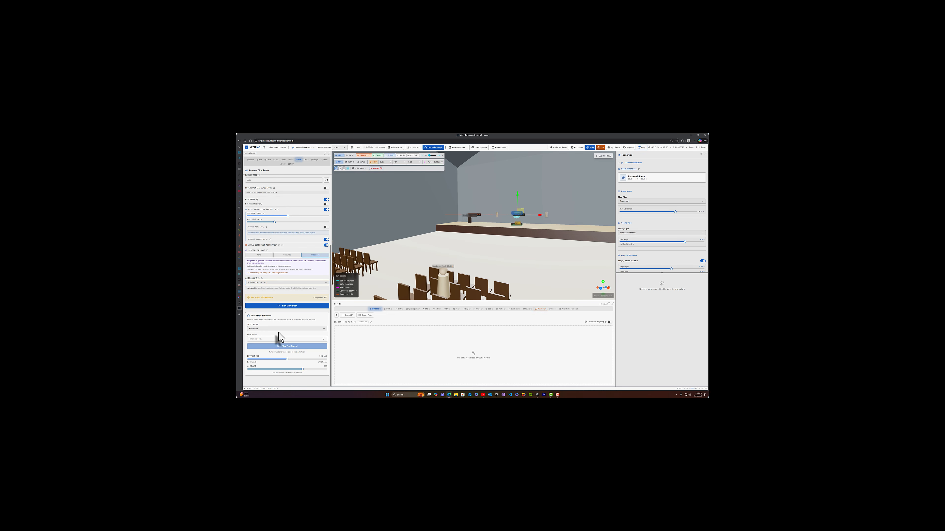
left_click(314, 339)
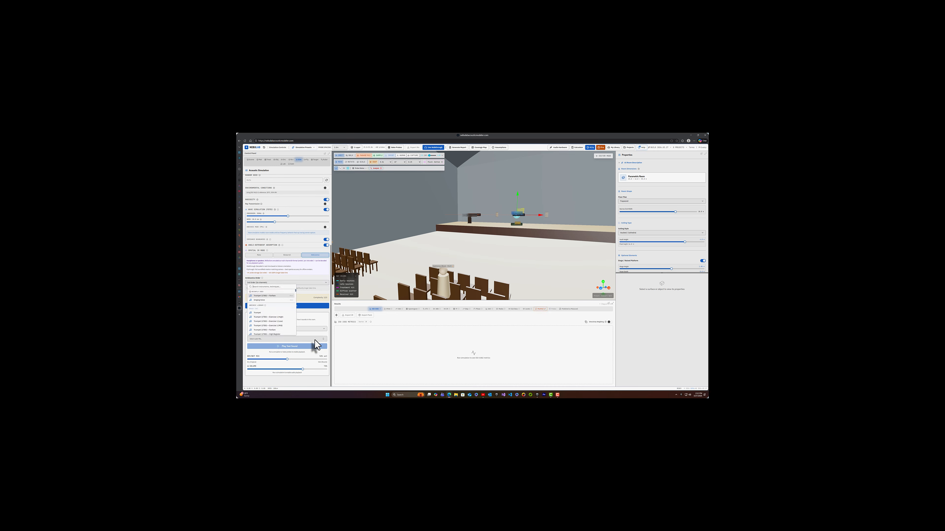
left_click(261, 301)
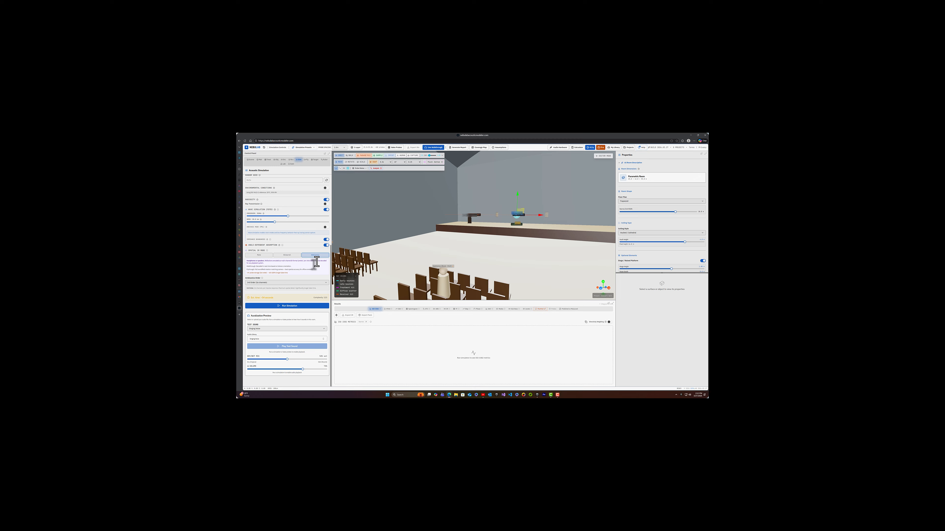
- Change the probe spacing and bake the acoustic probes, proceeding despite the extended bake time
left_click(338, 148)
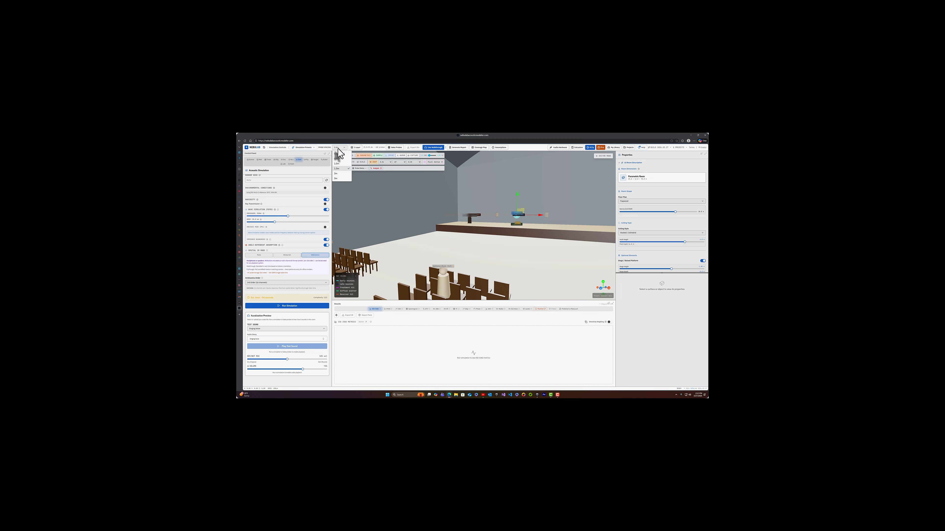
left_click(338, 173)
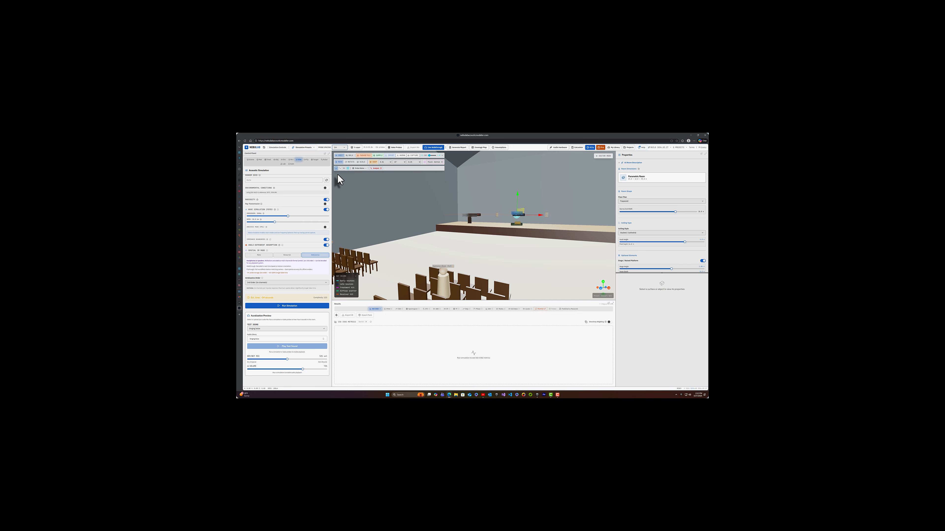
left_click(395, 148)
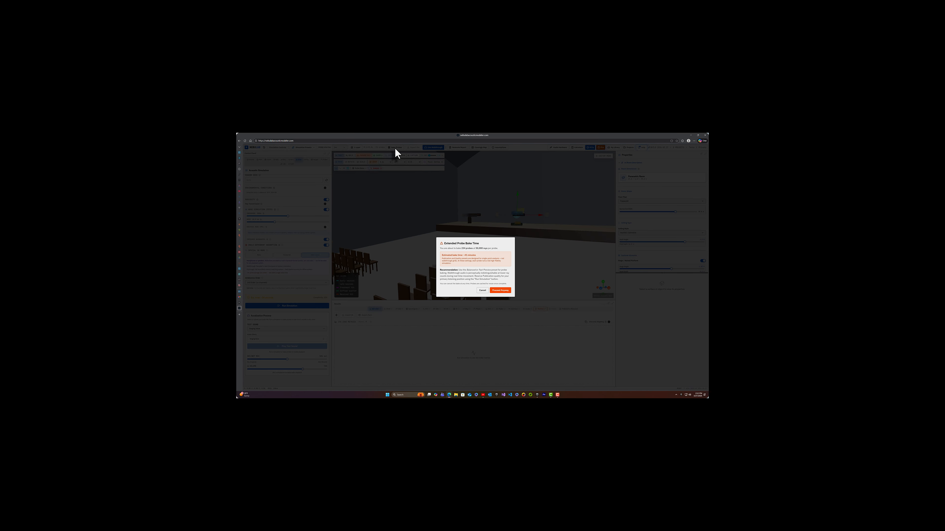
left_click(498, 291)
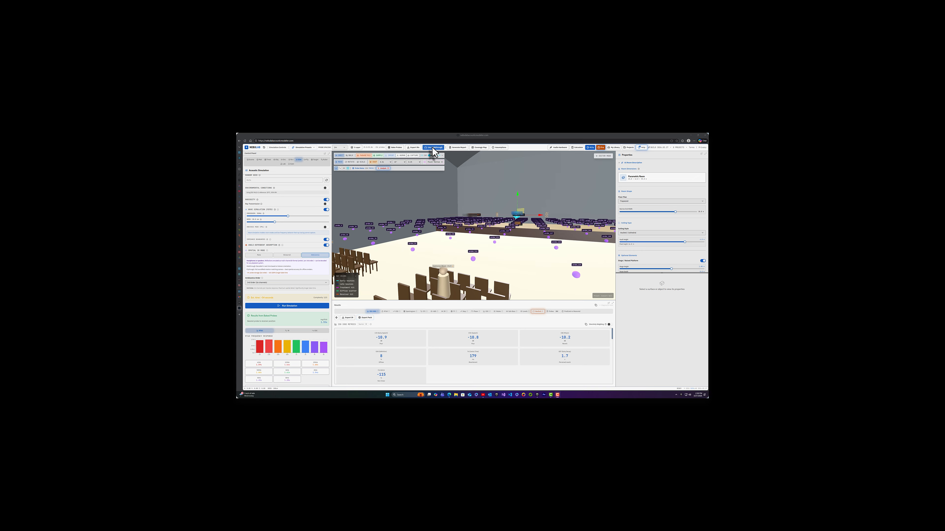
- Start a live walkthrough of the hall with the Ambisonics receiver and the chosen test sound
scroll(298, 313, "down", 3)
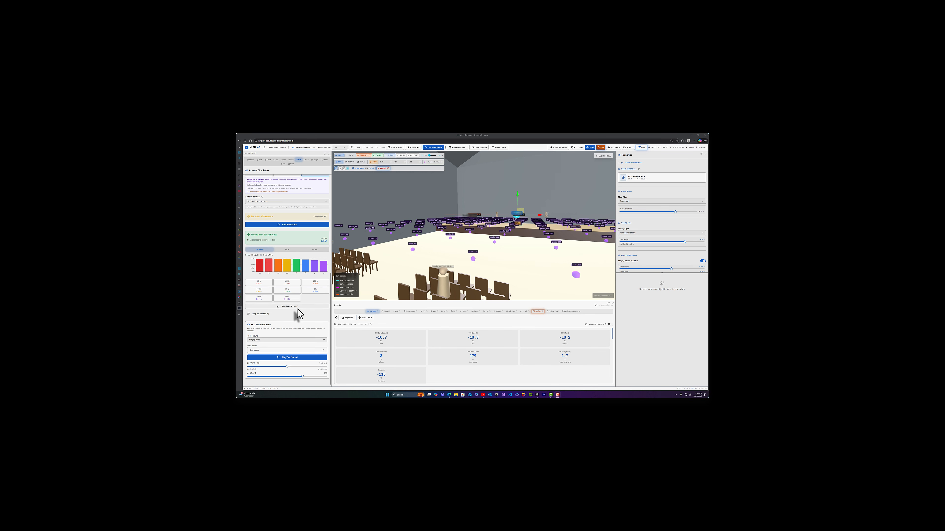
scroll(446, 267, "up", 5)
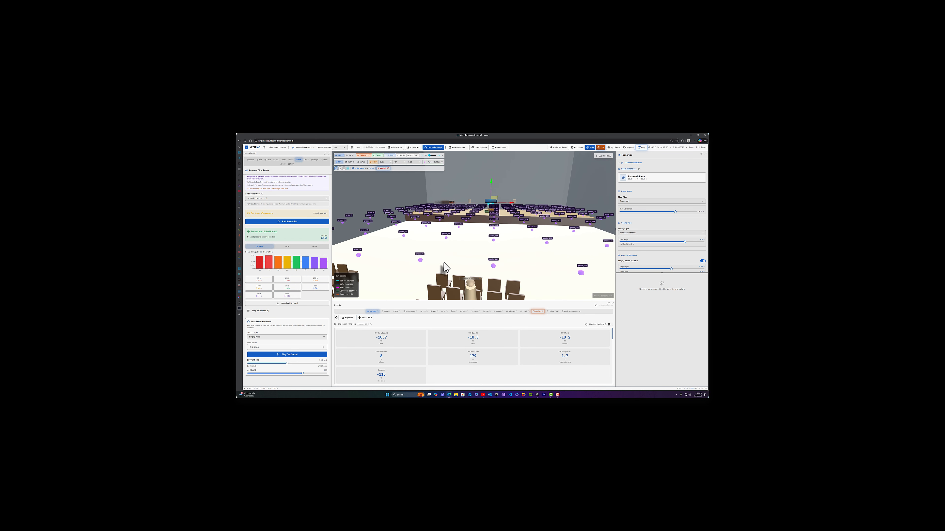
left_click(437, 149)
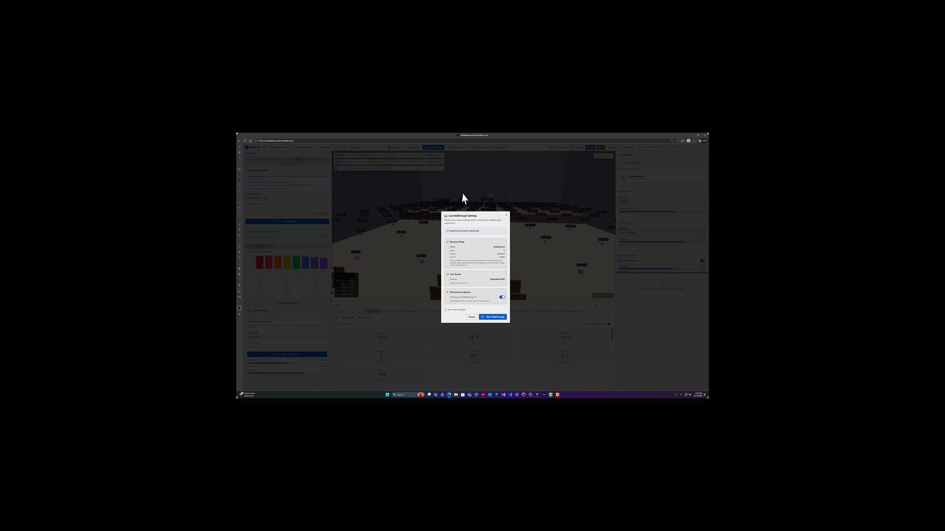
left_click(498, 317)
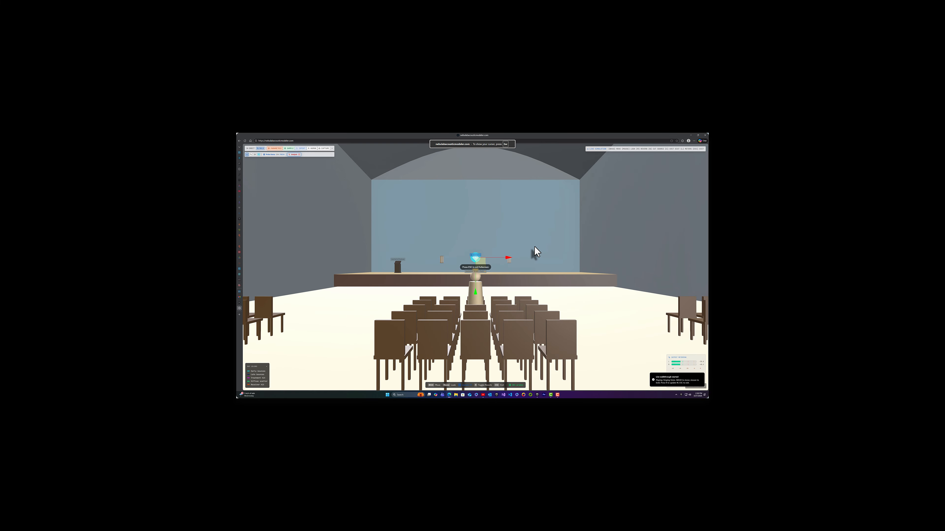
- Walk from the seating up to the sound source on the stage and back into the hall, and exit the walkthrough
key("w")
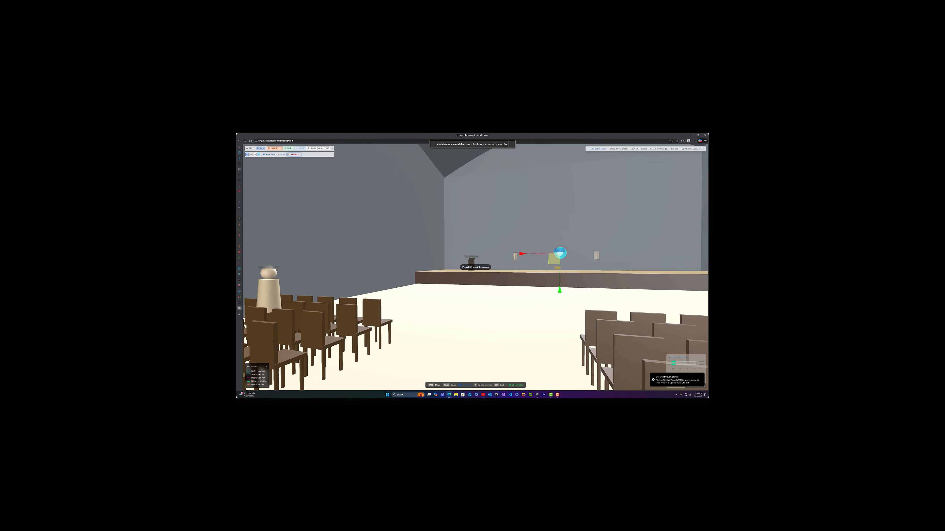
key("w")
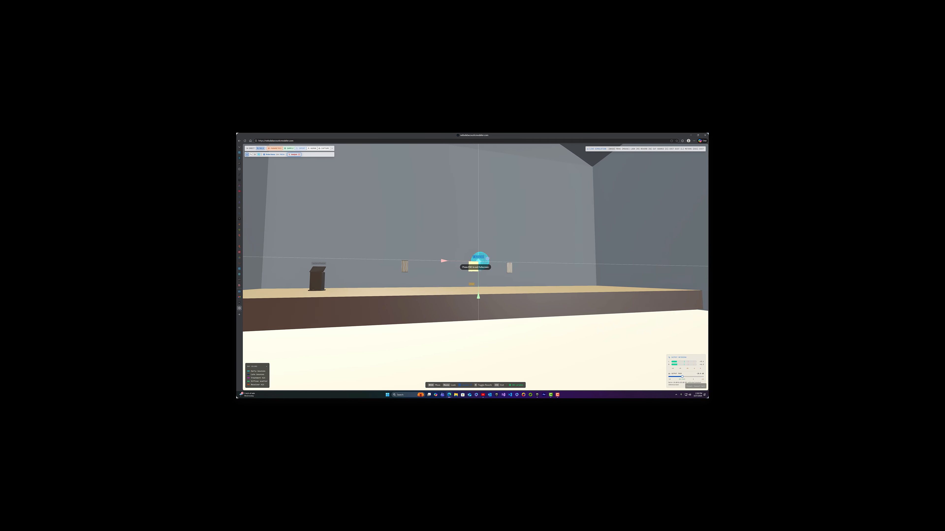
key("w")
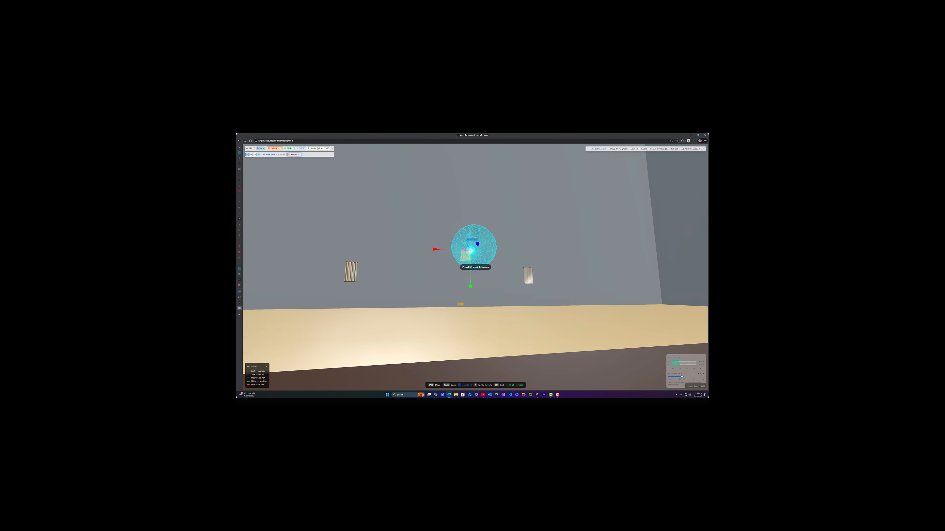
key("w")
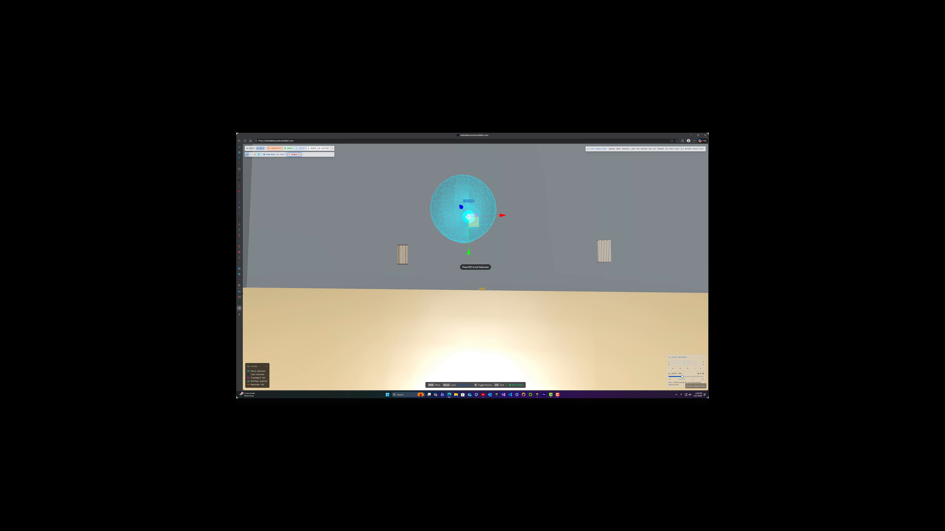
key("d")
key("w")
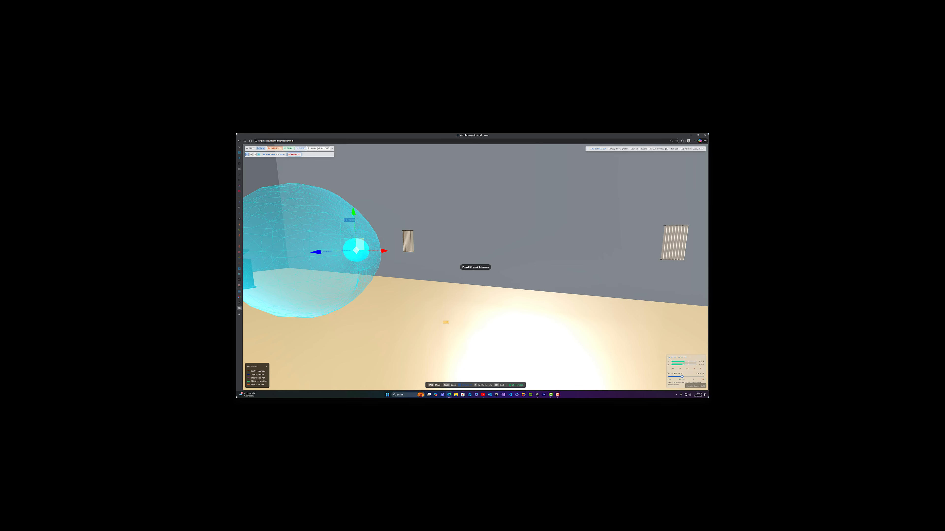
key("w")
key("a")
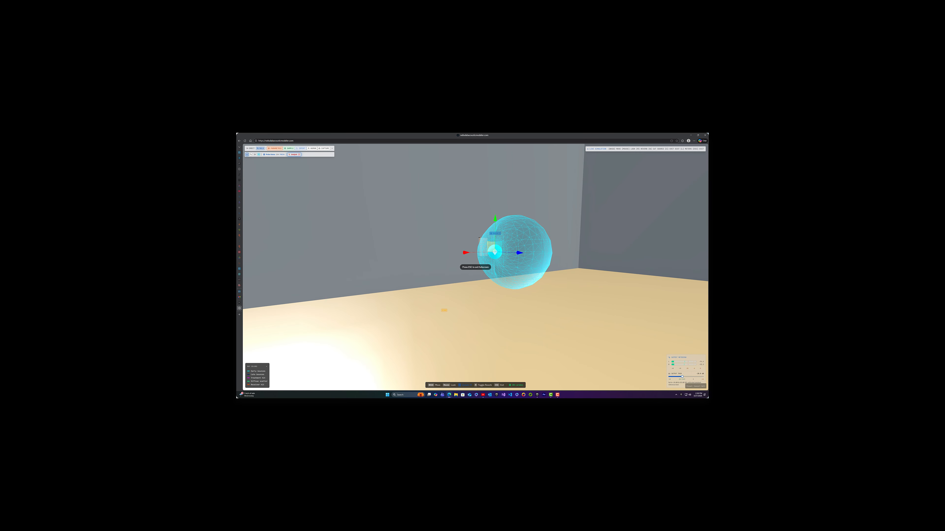
key("s")
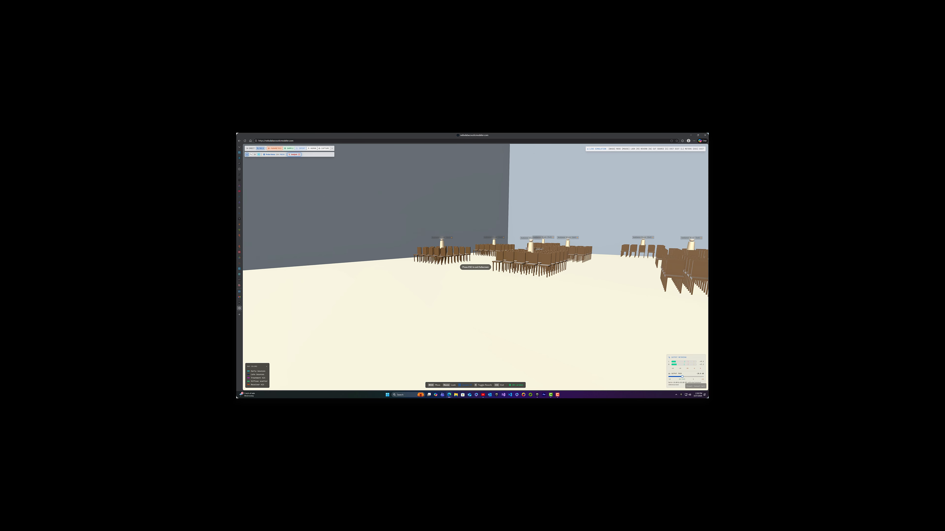
key("w")
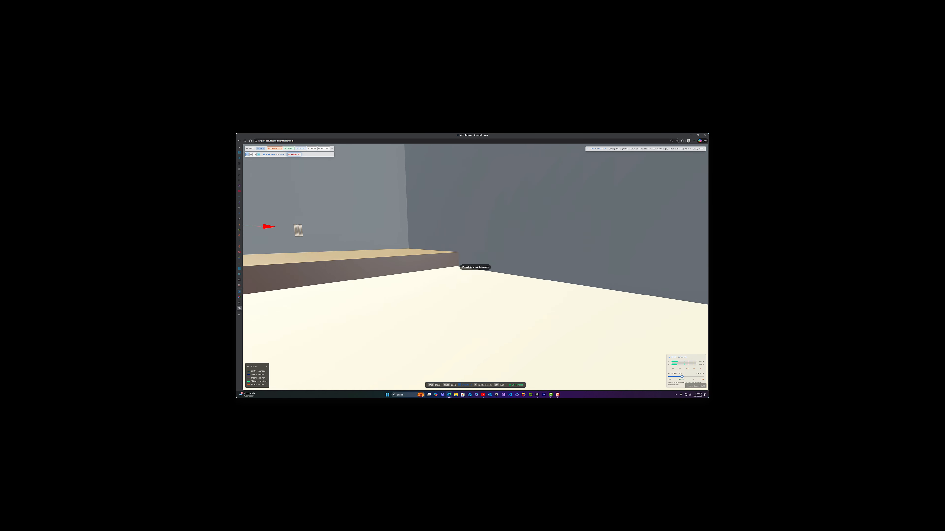
key("s")
key("Escape")
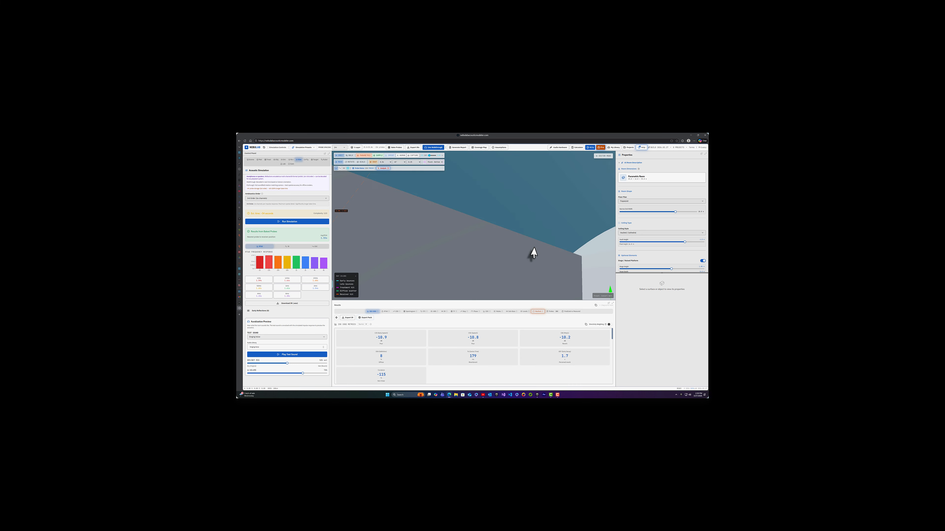
- Choose a trumpet recording as the auralization test sound and start another live walkthrough with the Ambisonics receiver
left_click(287, 337)
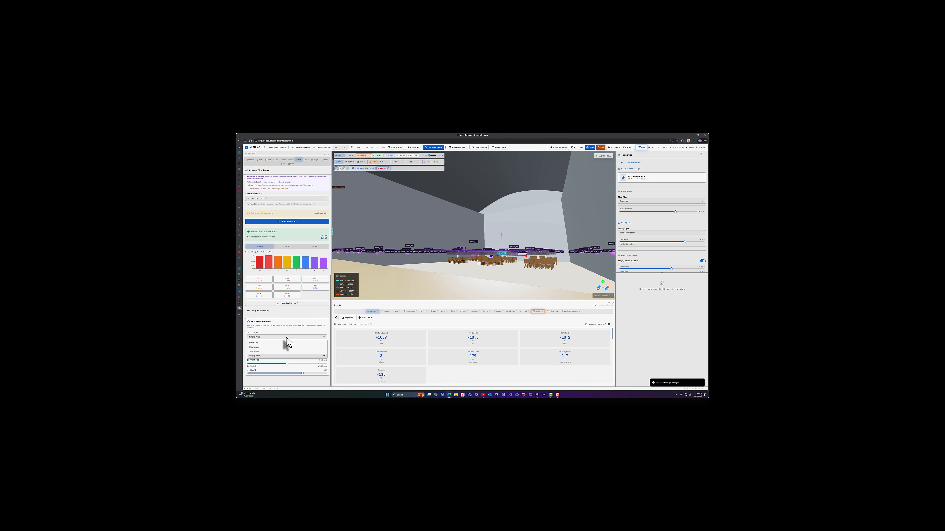
left_click(274, 356)
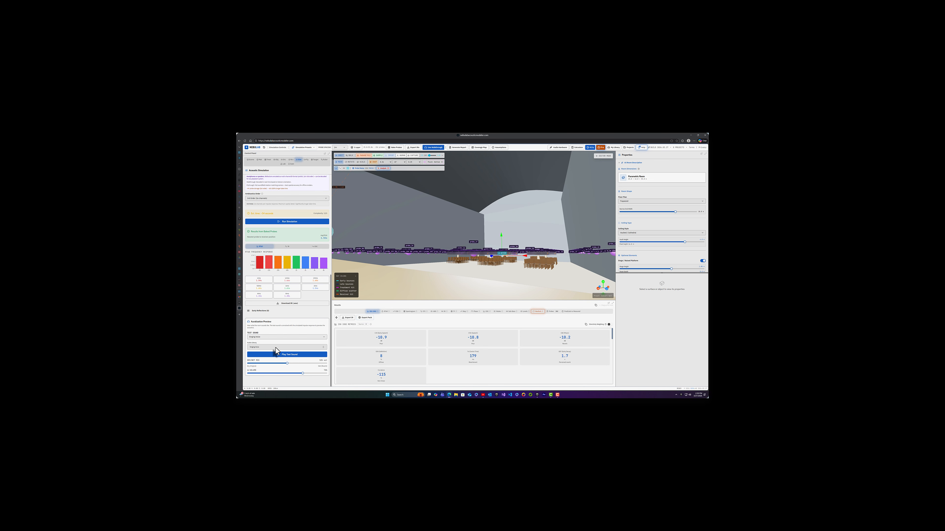
left_click(275, 347)
scroll(275, 330, "down", 3)
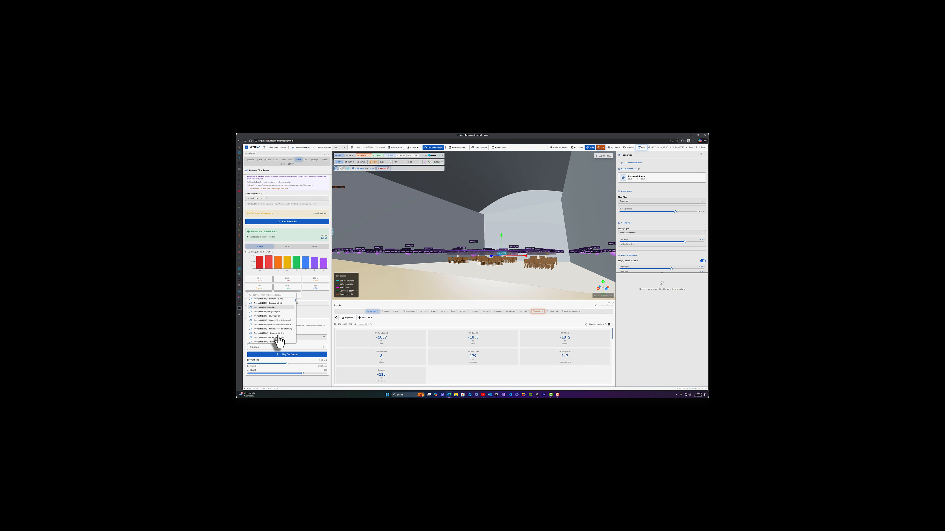
left_click(276, 321)
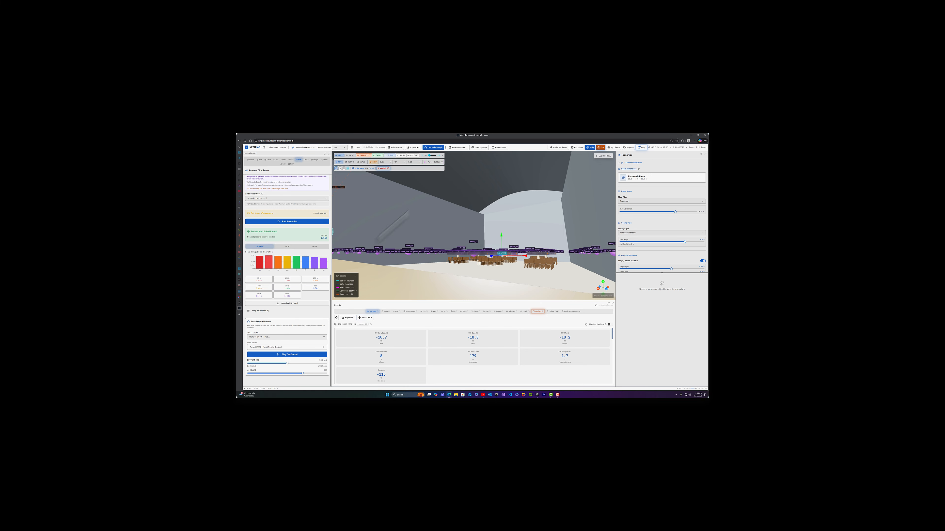
left_click(433, 147)
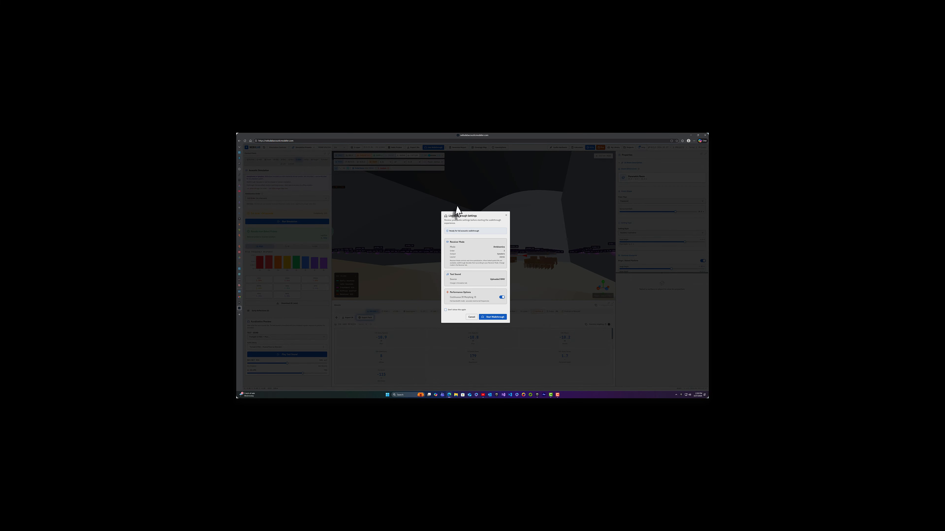
left_click(497, 318)
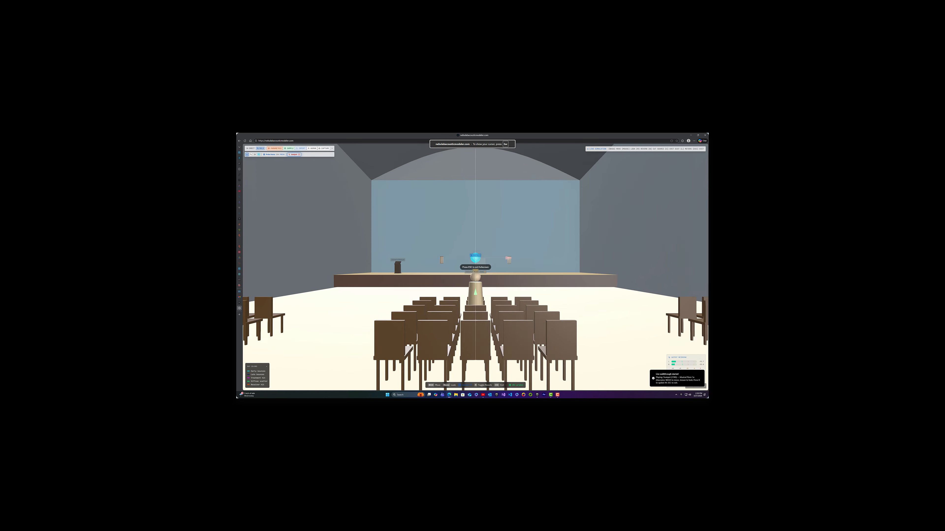
- Walk onto the stage, listen to the trumpet from both sides of the sound source, and return to the seating blocks
key("a")
key("w")
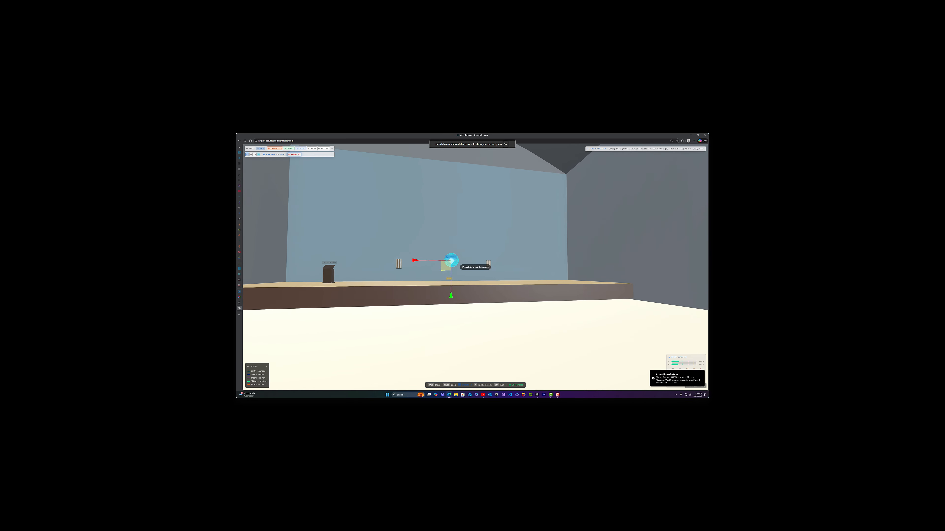
key("w")
key("c")
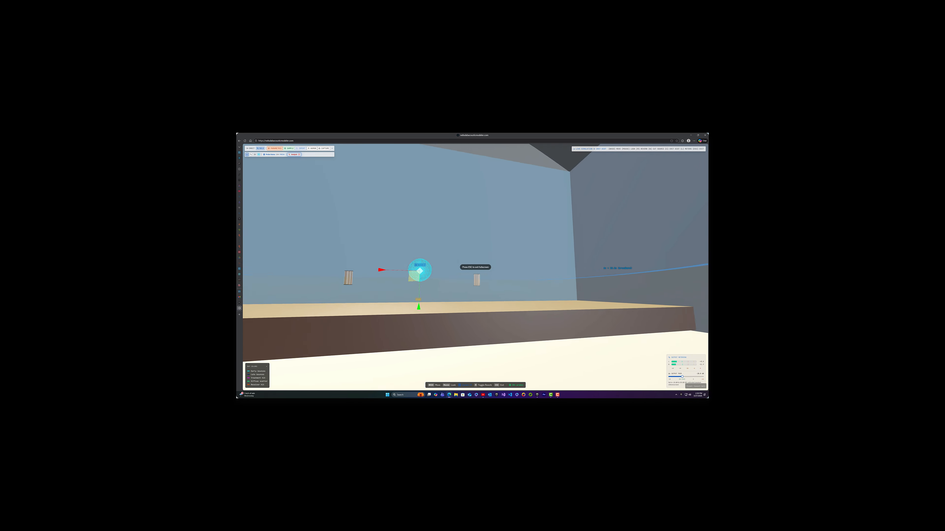
key("w")
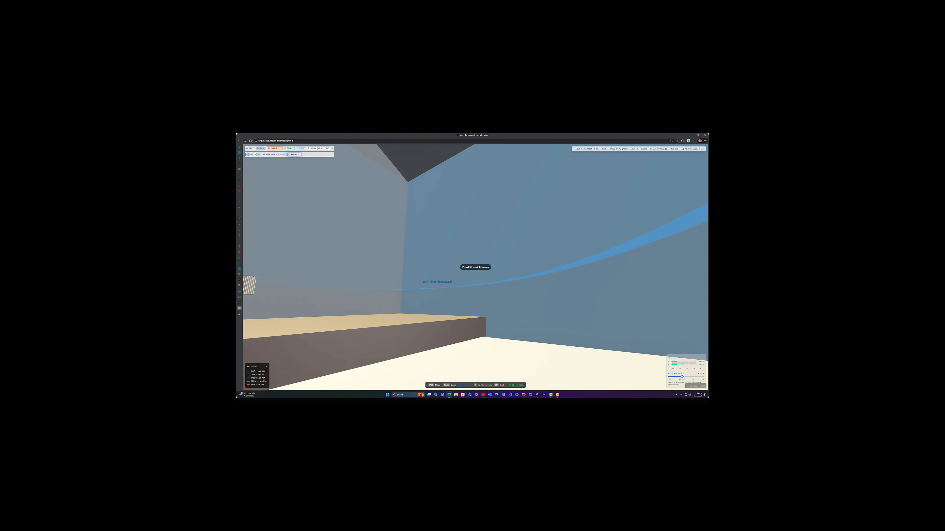
key("w")
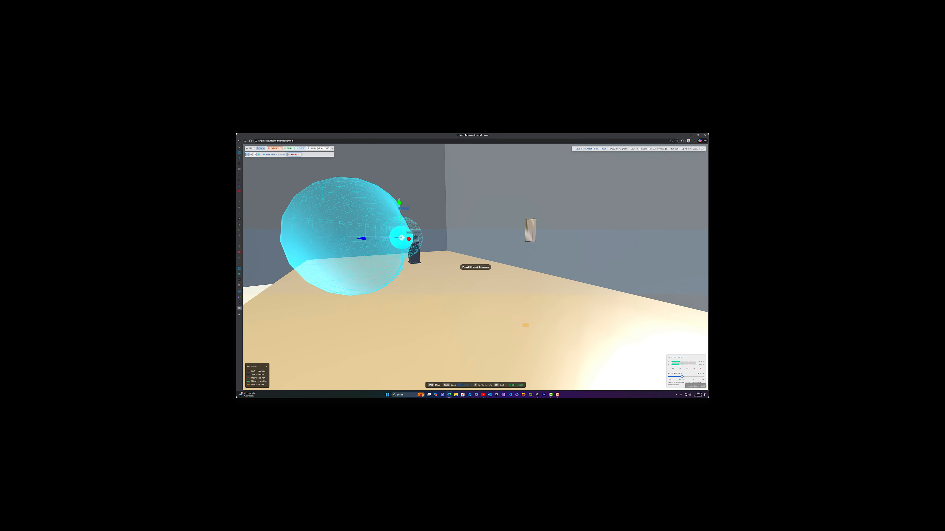
key("w")
key("a")
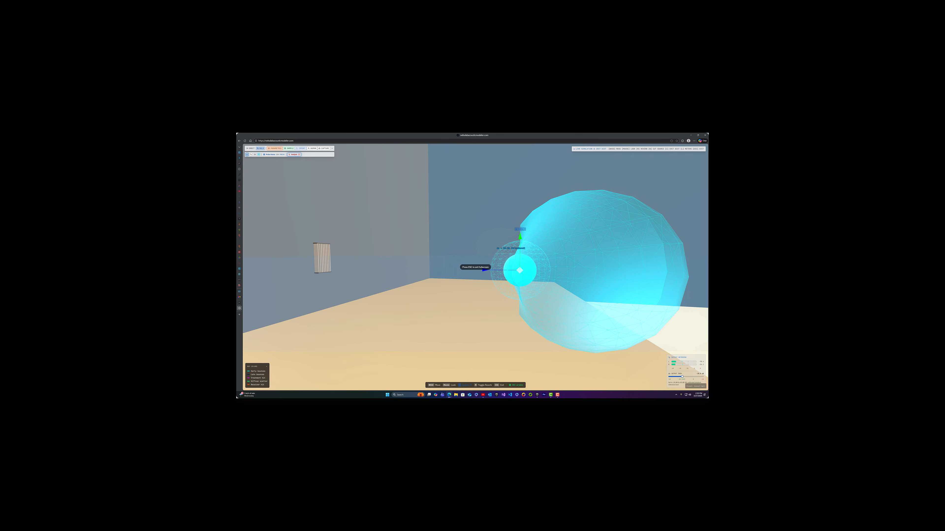
key("s")
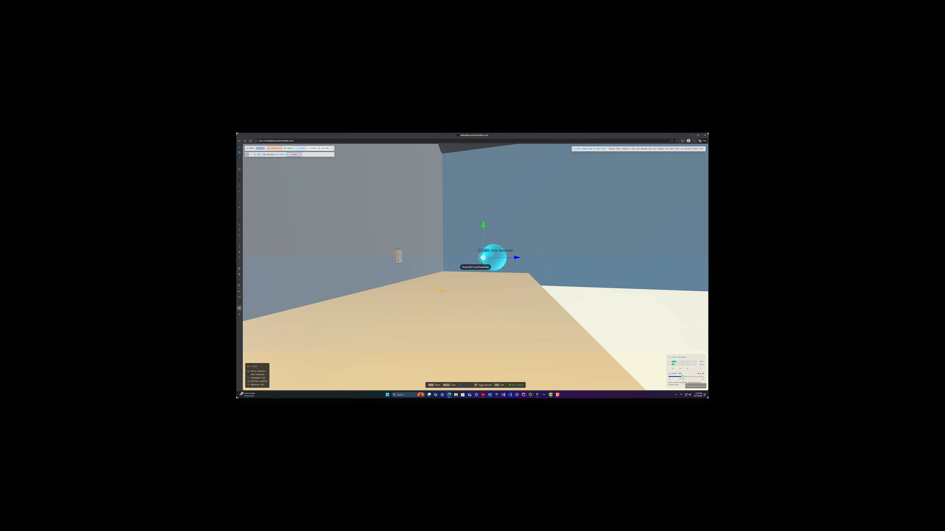
key("w")
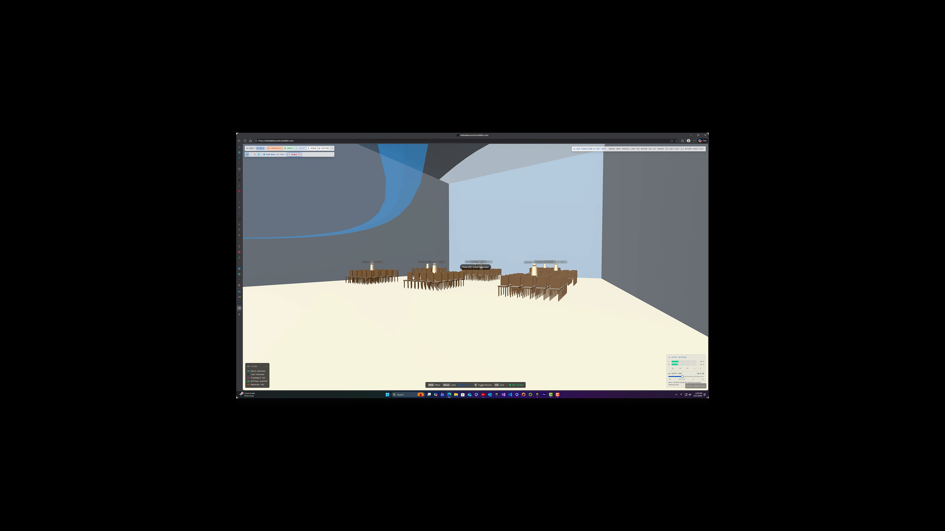
key("w")
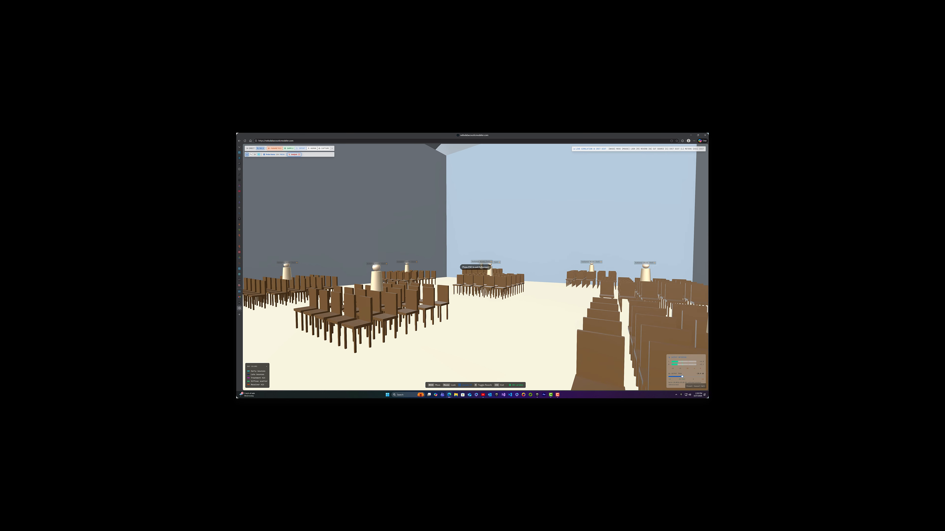